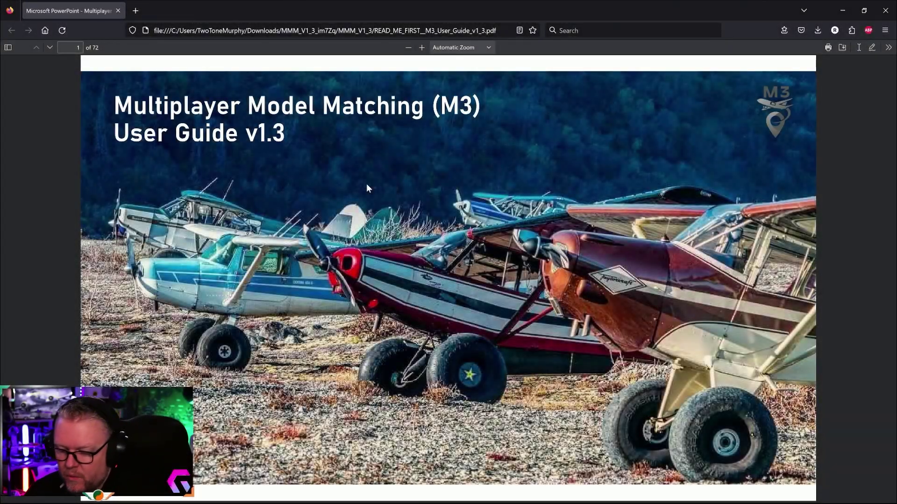
Read through the M3 user guide's cover, introduction and table of contents.
scroll(360, 242, down, 7)
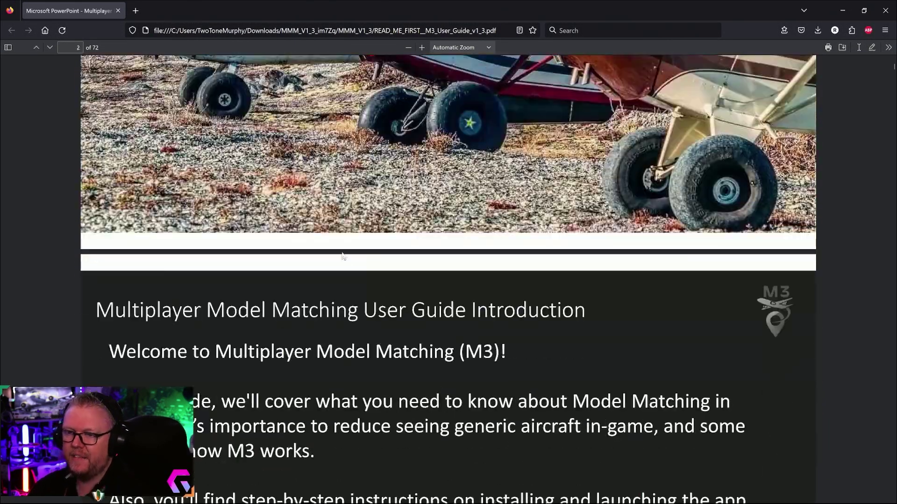
scroll(337, 265, up, 6)
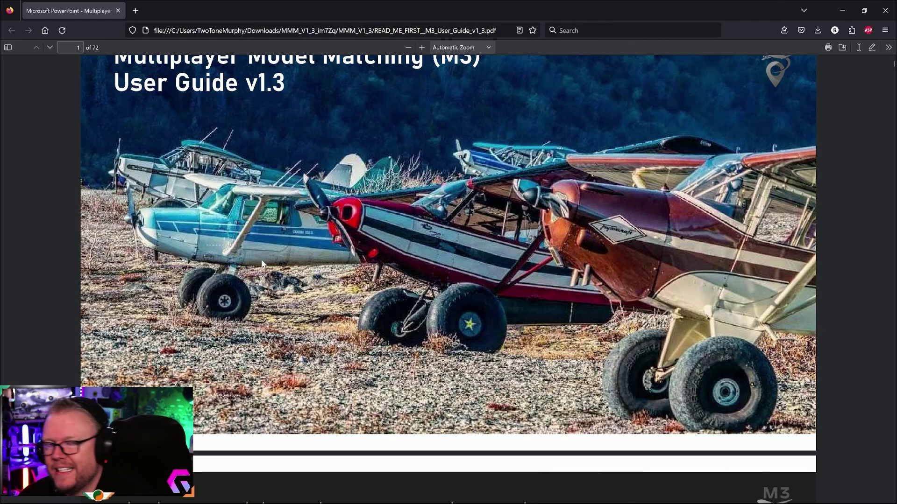
scroll(263, 259, down, 4)
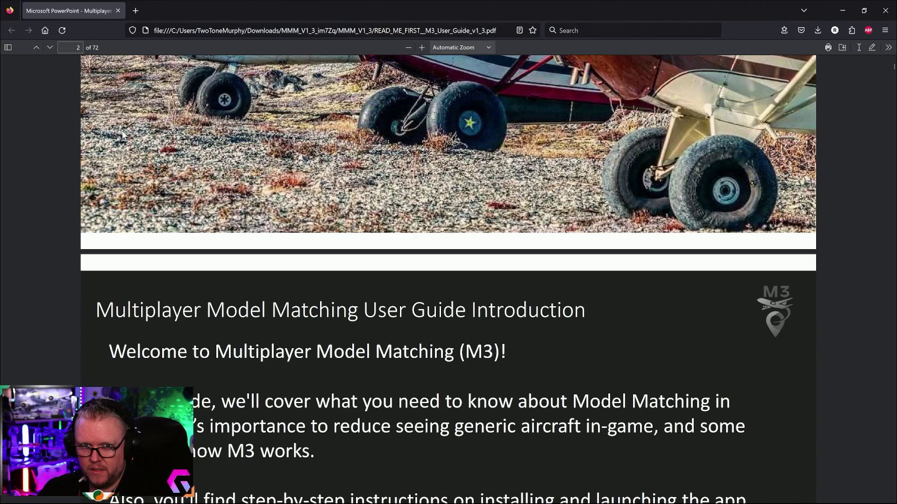
scroll(117, 143, down, 7)
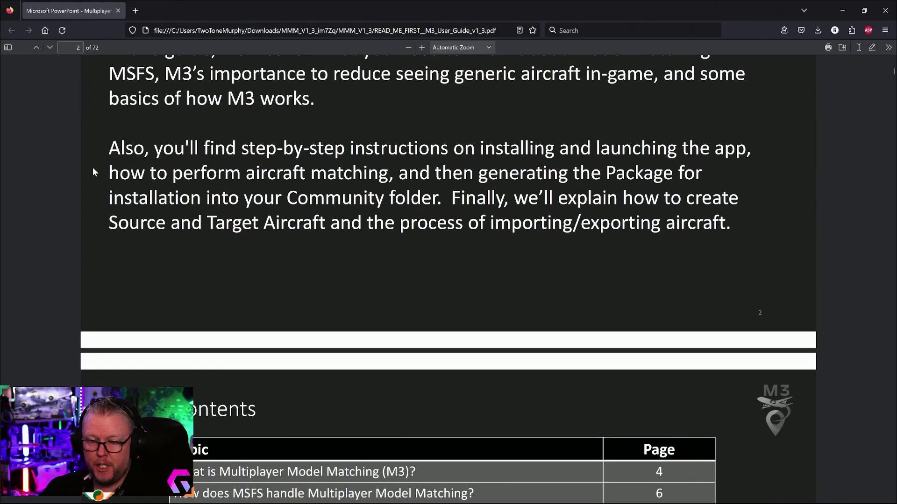
scroll(88, 174, down, 4)
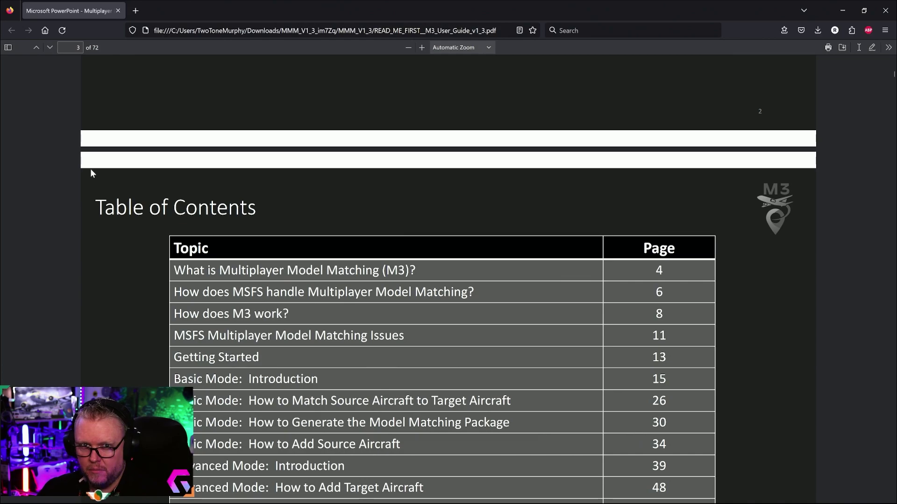
scroll(104, 200, down, 4)
scroll(108, 216, down, 4)
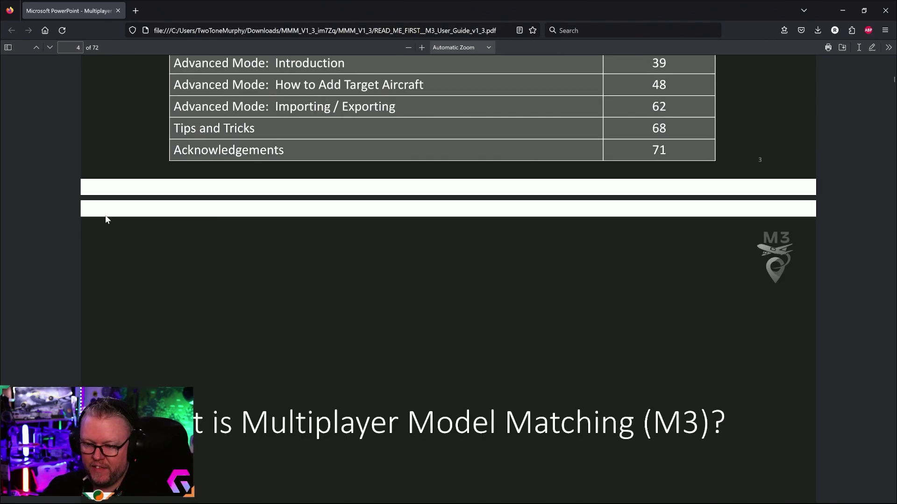
scroll(99, 216, down, 2)
scroll(100, 196, up, 5)
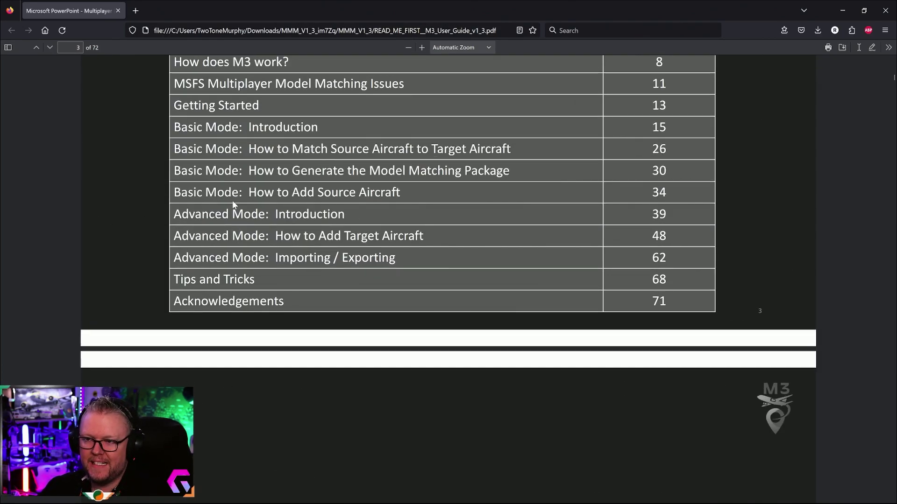
scroll(191, 189, up, 2)
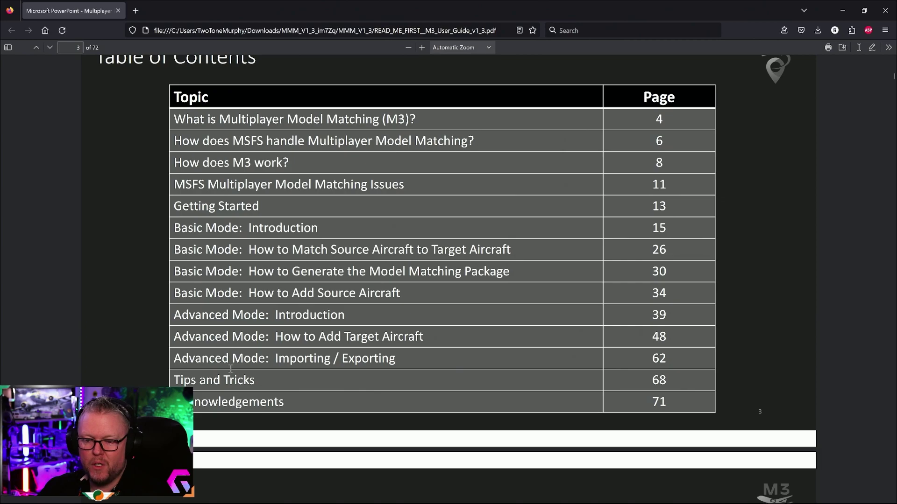
Read the guide pages on what Multiplayer Model Matching is and how MSFS handles model matching.
scroll(121, 249, down, 5)
scroll(120, 248, down, 12)
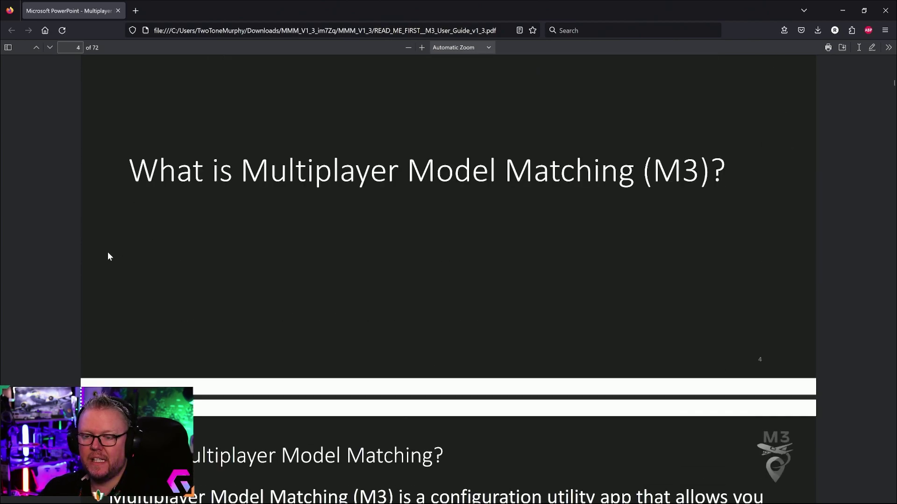
scroll(122, 265, down, 2)
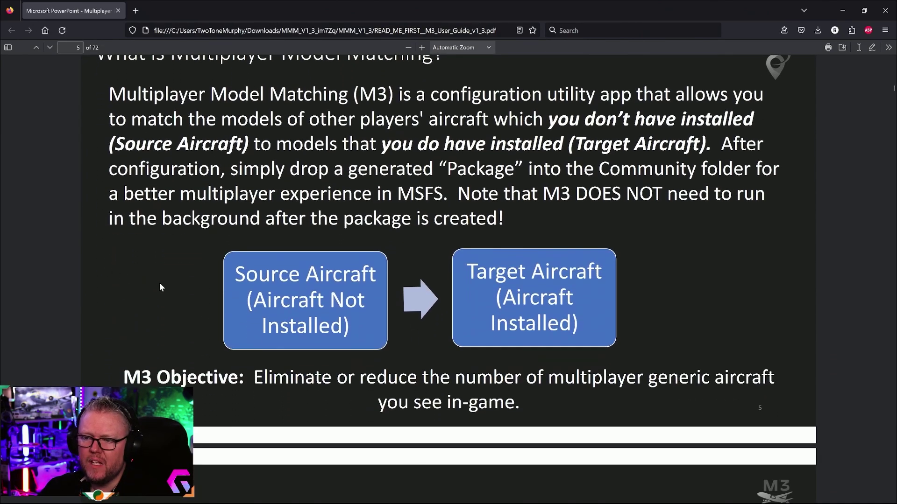
scroll(160, 286, up, 2)
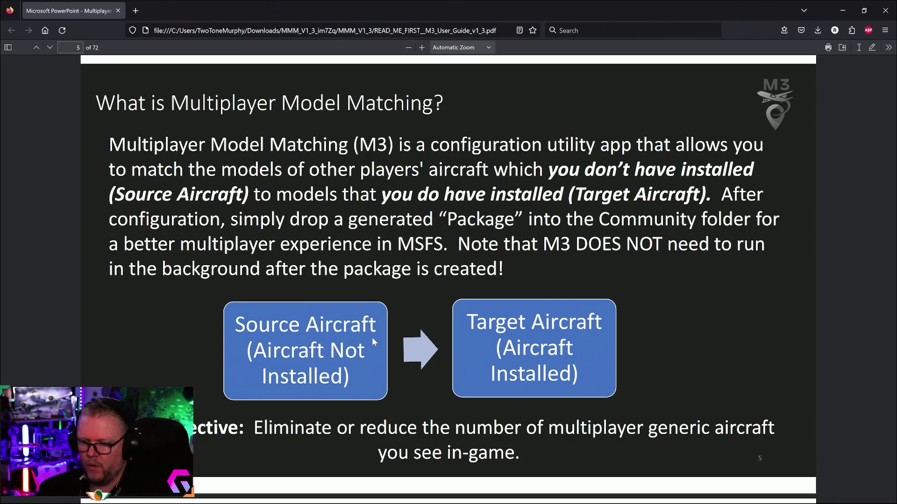
scroll(410, 307, down, 3)
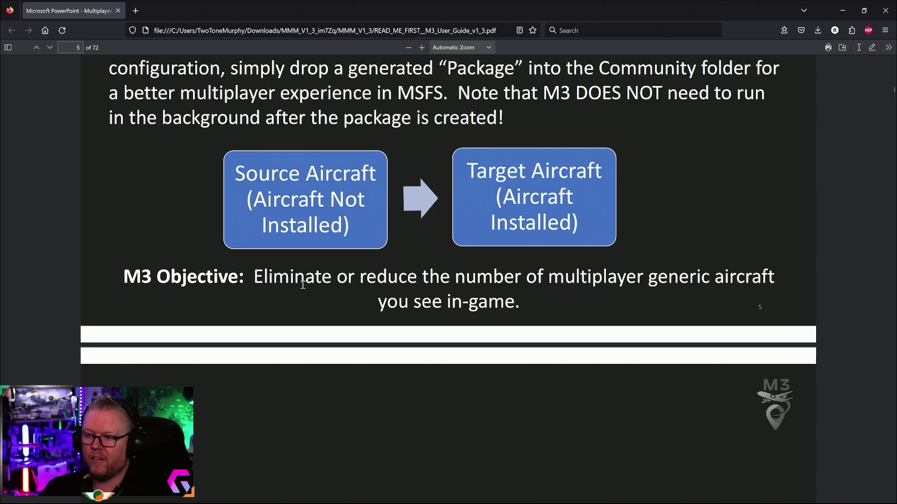
scroll(277, 215, down, 7)
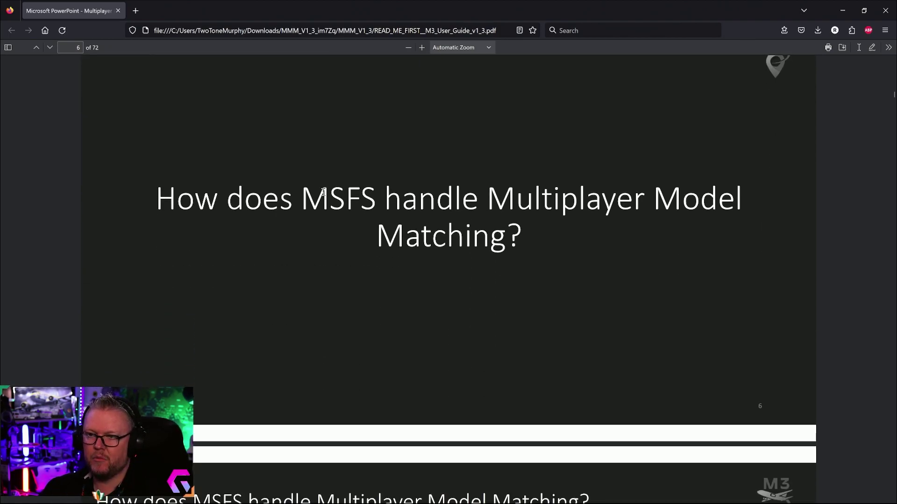
scroll(324, 191, down, 10)
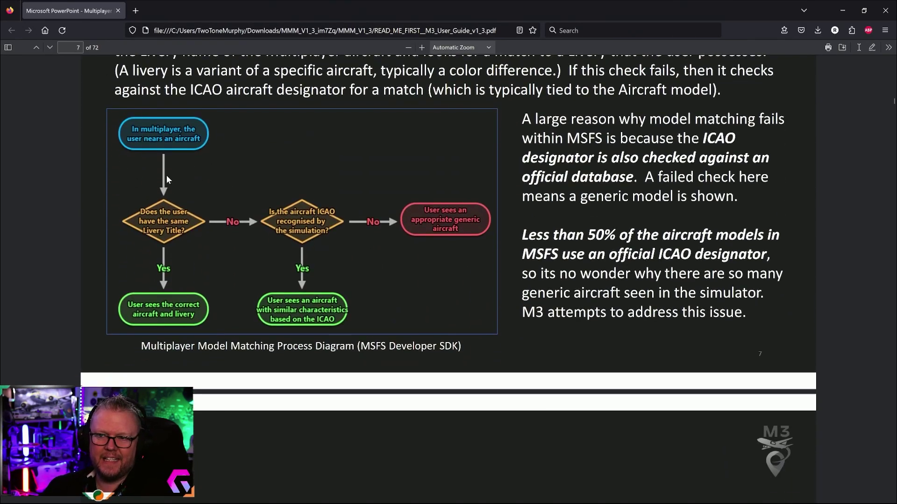
Examine the "How does M3 work?" pages comparing the aircraft seen with and without M3.
scroll(356, 201, down, 7)
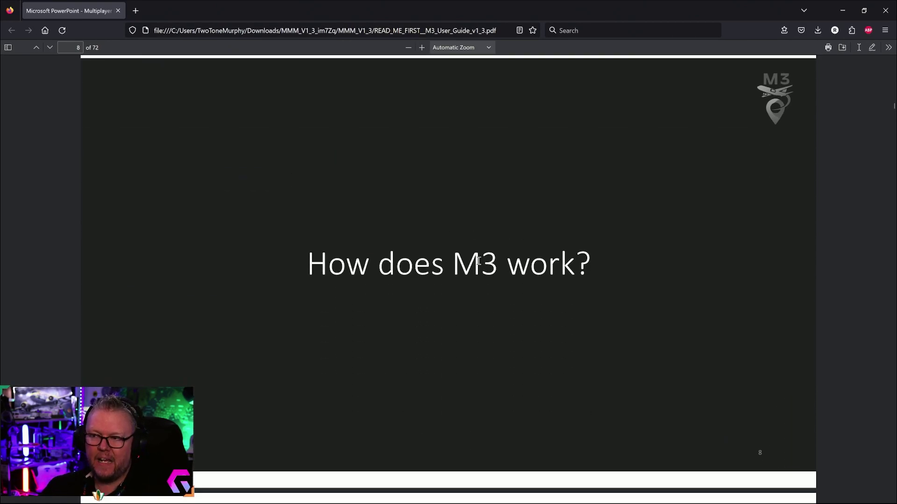
scroll(503, 264, down, 7)
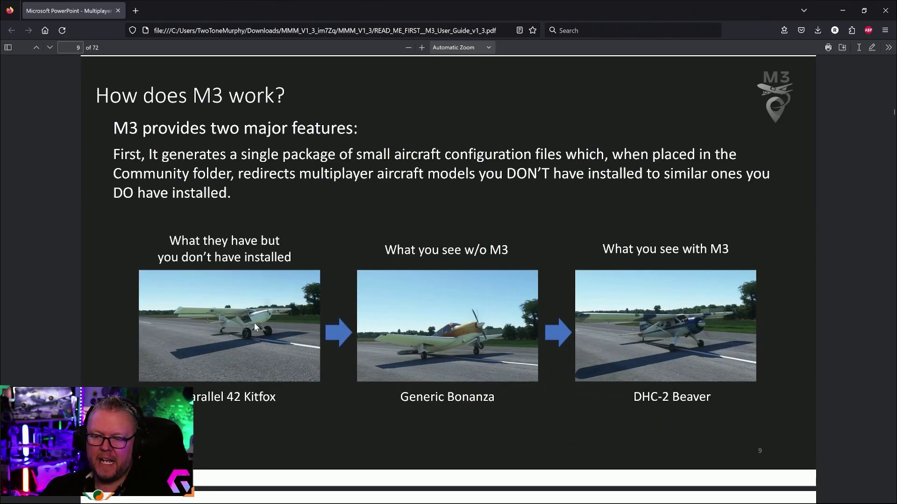
scroll(379, 331, down, 1)
scroll(360, 242, down, 1)
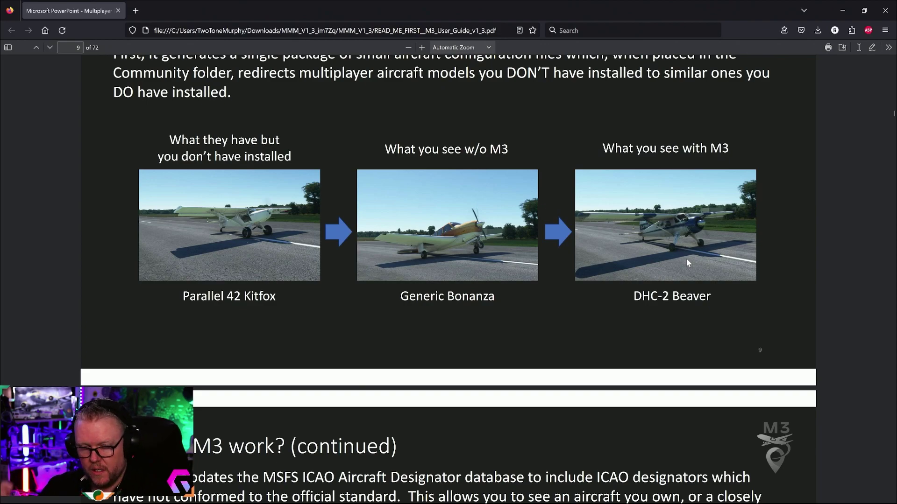
scroll(389, 273, down, 8)
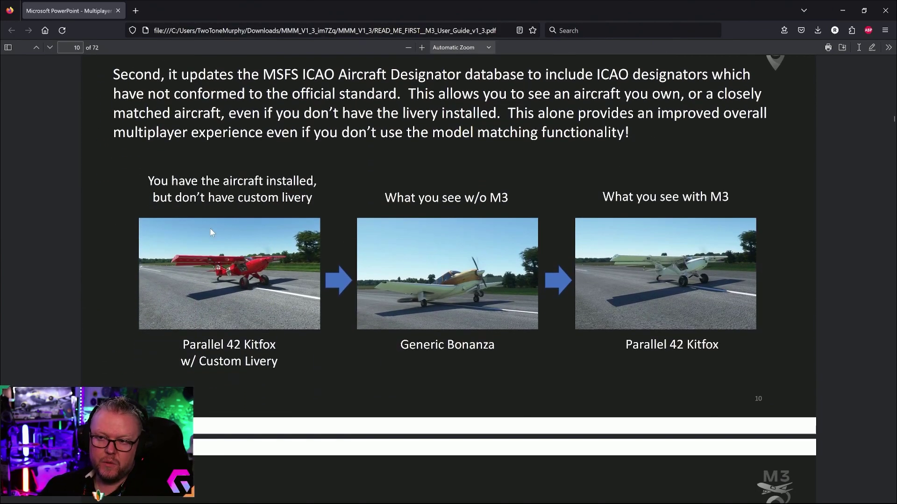
scroll(211, 228, down, 1)
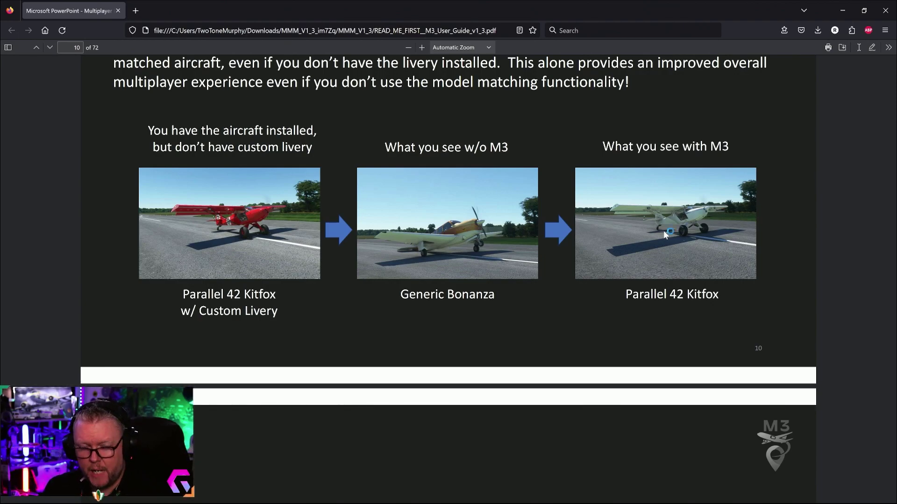
Review the guide's MSFS multiplayer issues table and the "Download, Unzip, and Launch M3" instructions.
scroll(490, 210, down, 8)
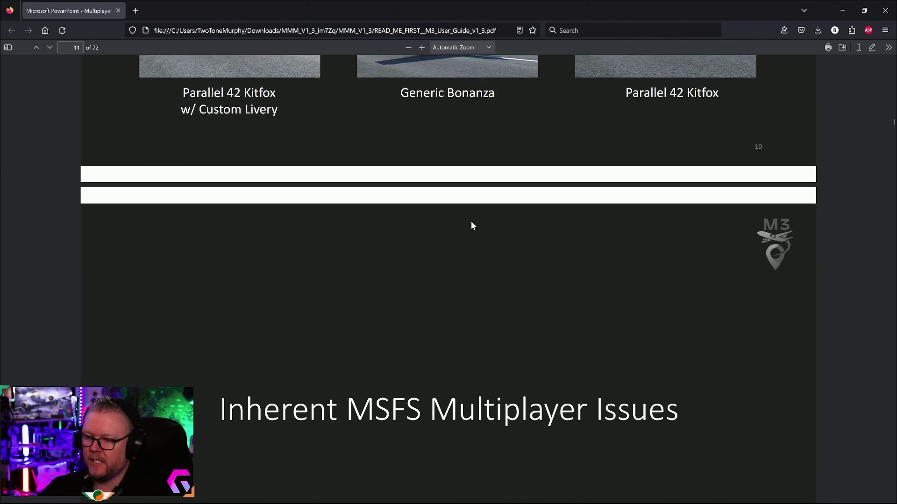
scroll(406, 212, down, 6)
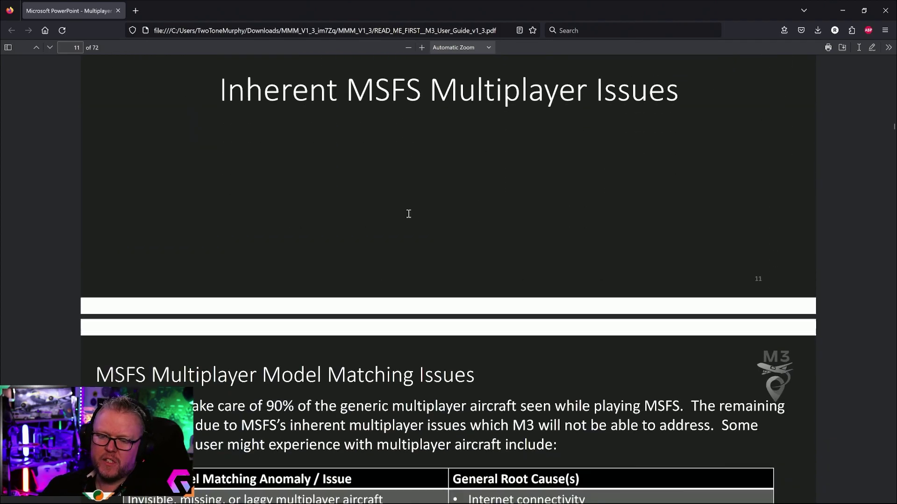
scroll(381, 236, down, 2)
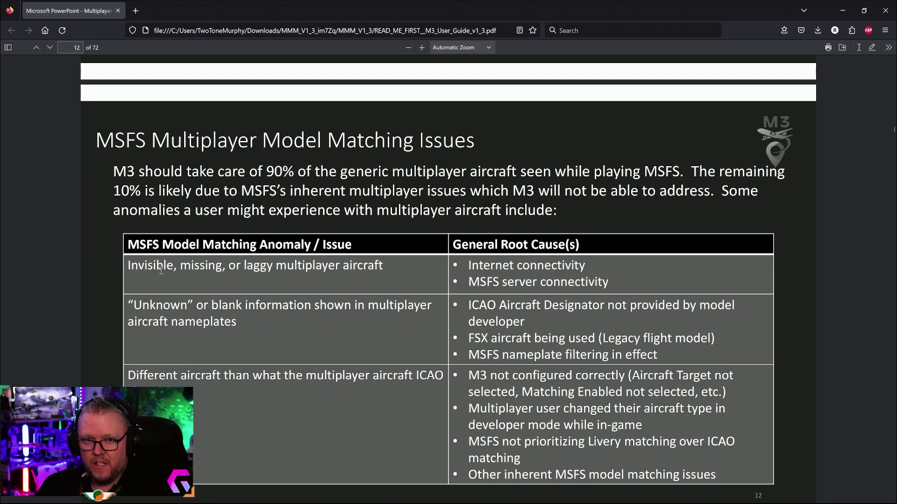
scroll(182, 260, down, 1)
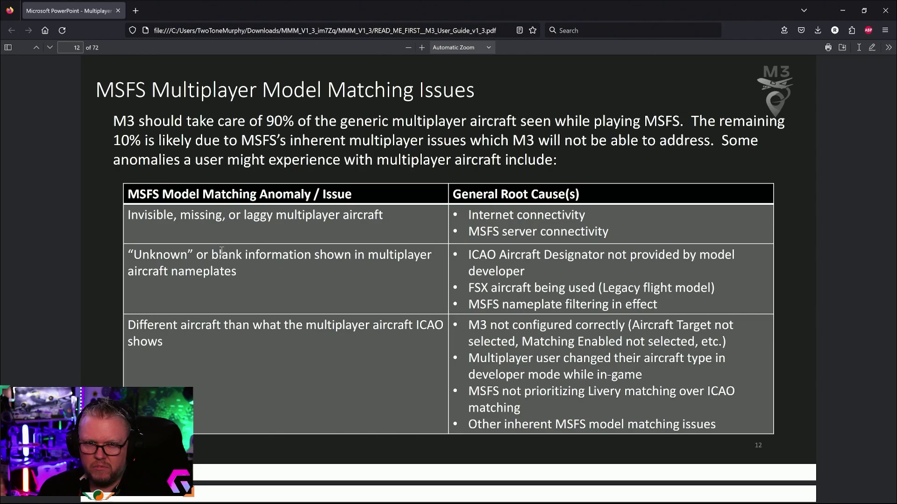
scroll(390, 312, down, 1)
scroll(390, 312, down, 10)
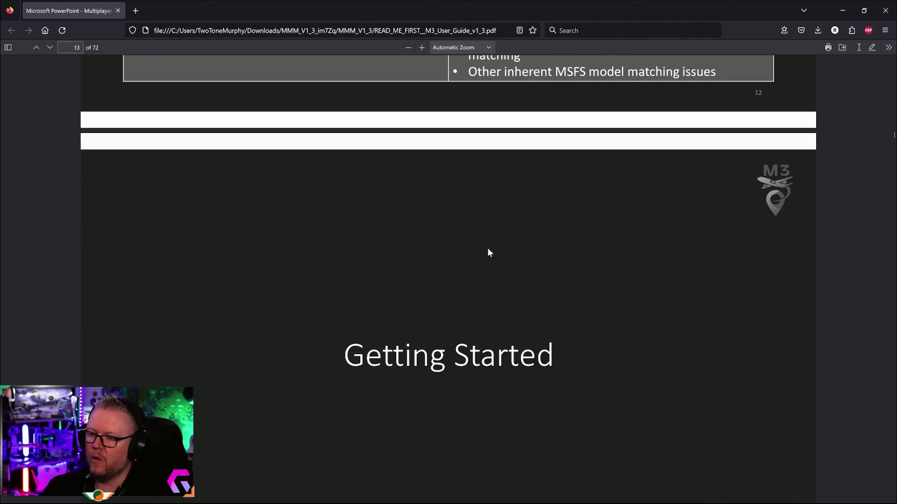
scroll(403, 213, down, 8)
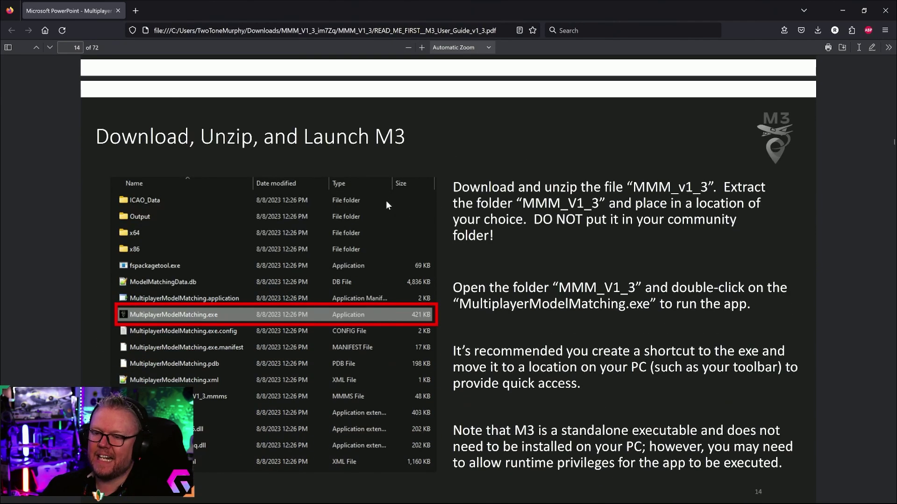
scroll(387, 208, down, 2)
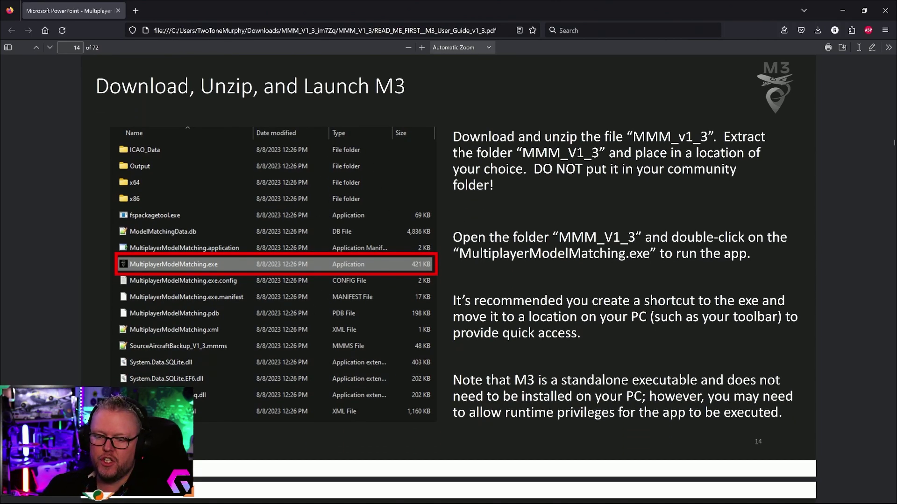
Switch to the Multiplayer Model Matching app and reposition its window over the guide.
click(119, 498)
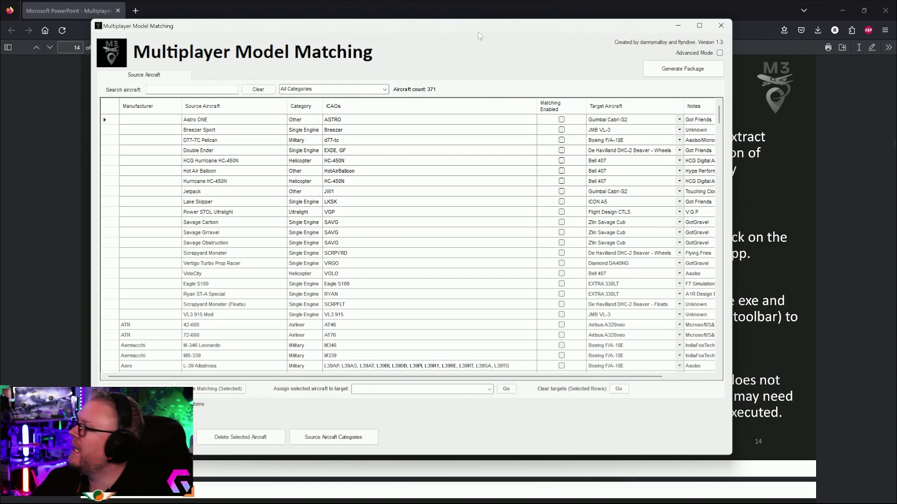
drag(477, 31, 524, 33)
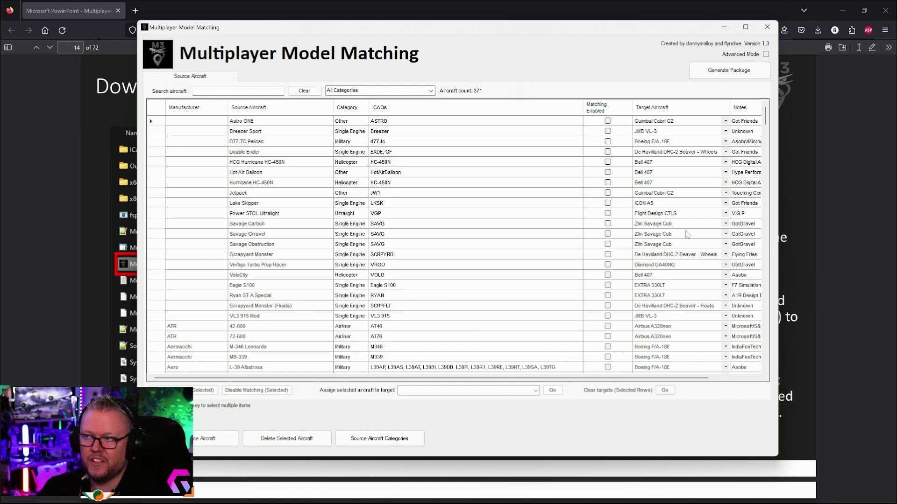
Look through the end of the source aircraft list and view the available target aircraft for the Sonex SubSonex JSX-2.
drag(767, 122, 732, 372)
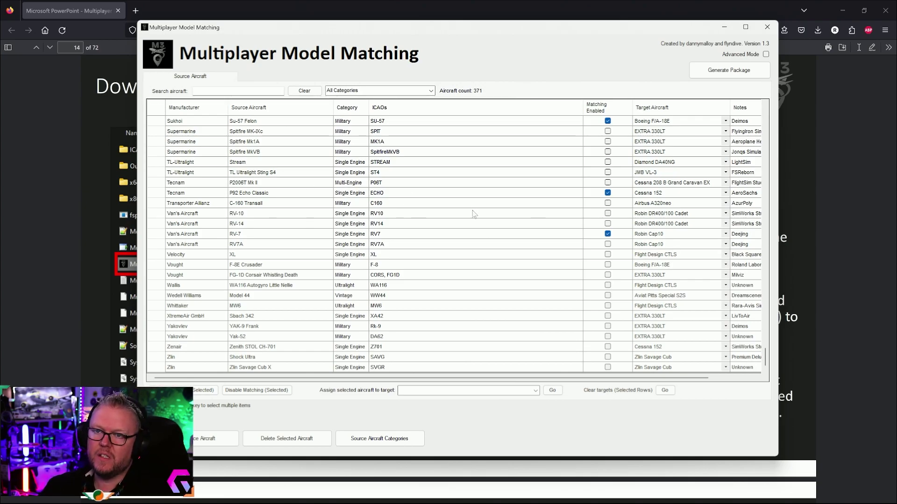
scroll(371, 189, up, 1)
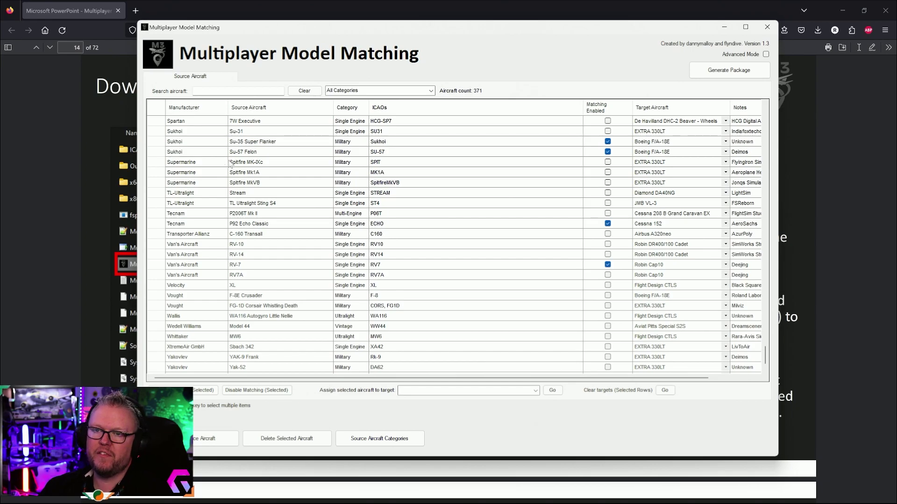
scroll(210, 157, up, 1)
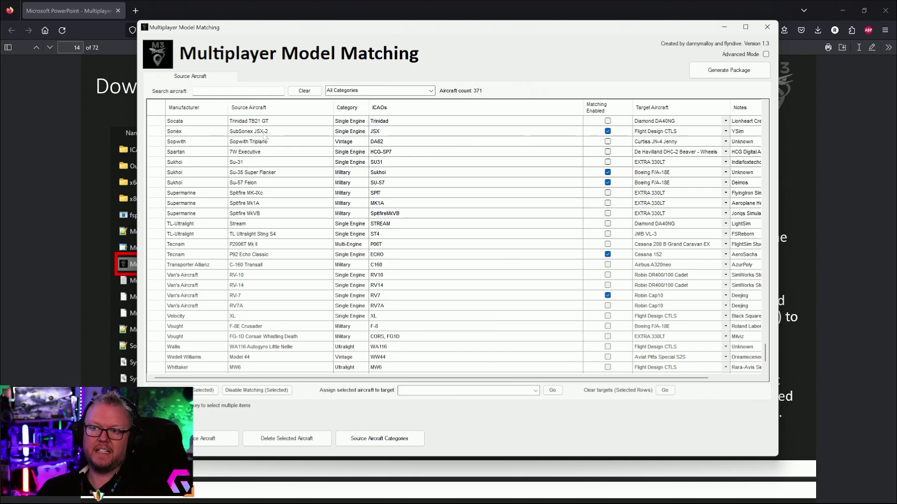
click(289, 133)
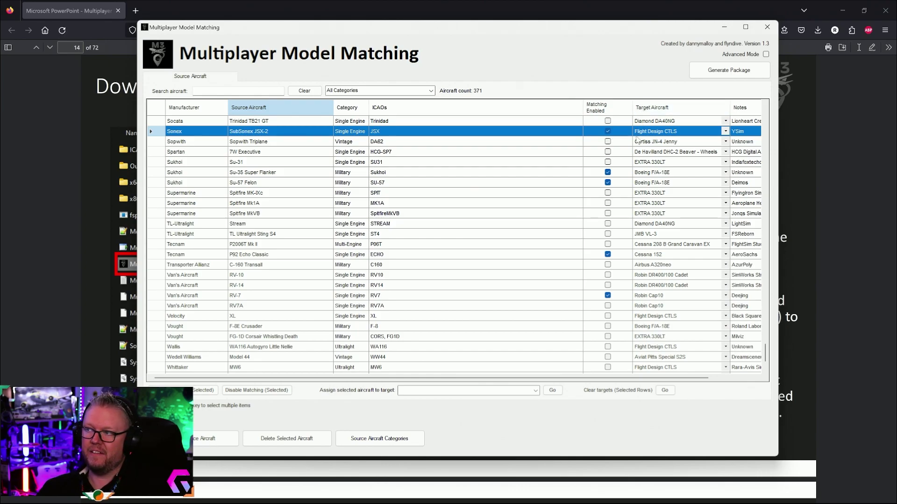
click(726, 132)
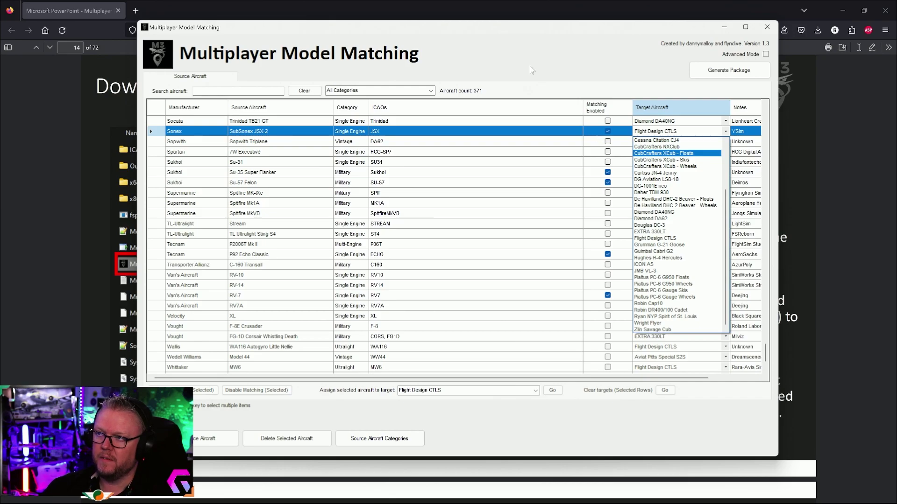
click(511, 58)
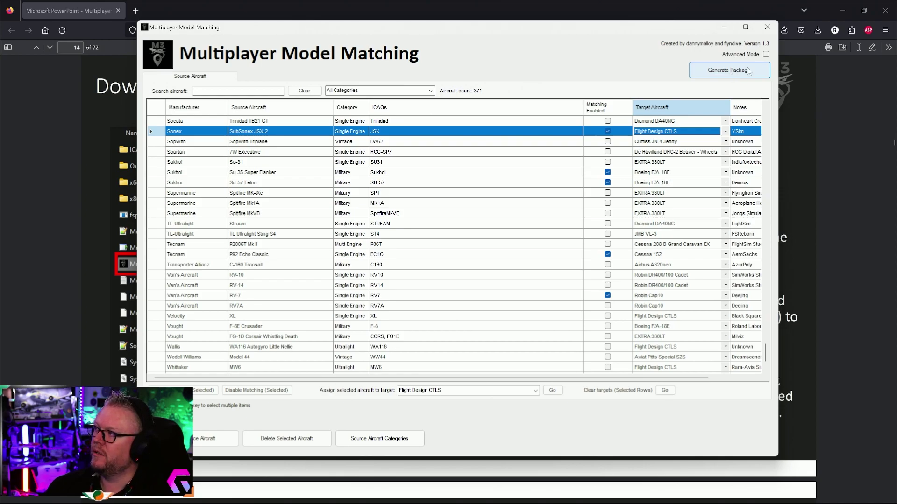
Enable Advanced Mode and show the list of target aircraft.
click(766, 54)
click(282, 76)
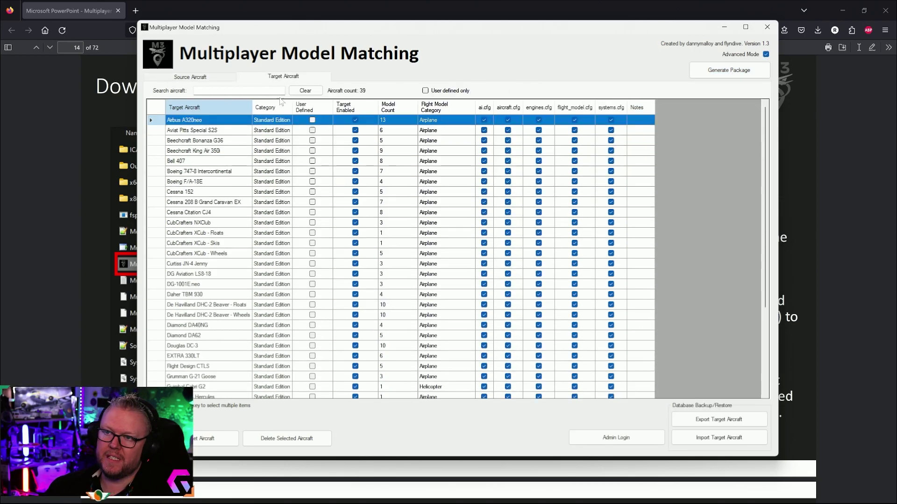
Look at the form for adding a target aircraft, dismiss it without adding one, and return to the source aircraft list.
scroll(311, 239, down, 1)
click(208, 439)
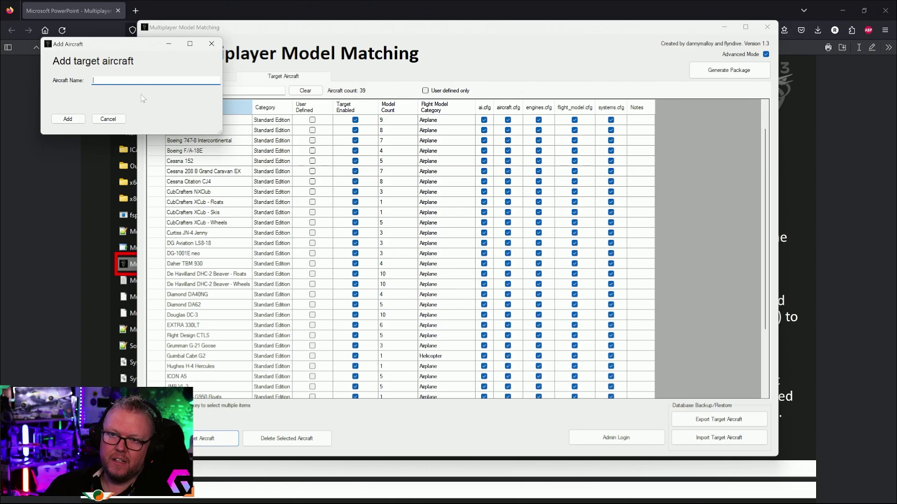
click(108, 118)
click(190, 77)
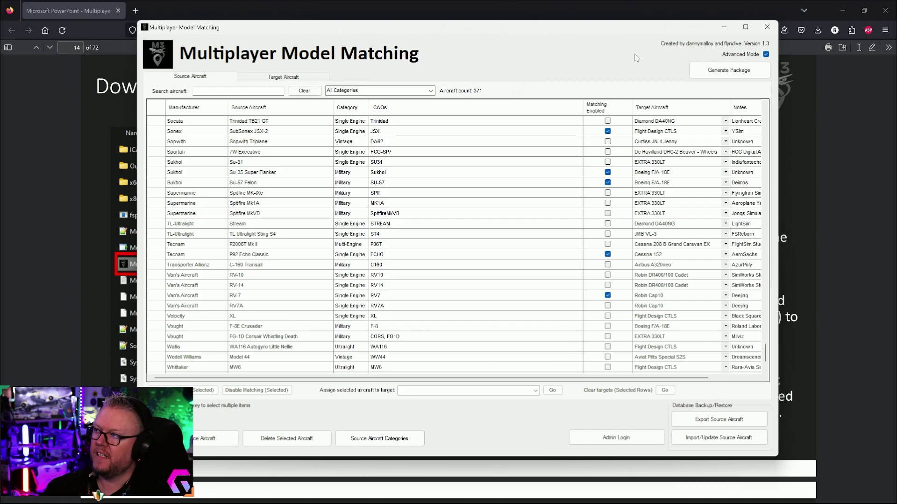
Close Multiplayer Model Matching, switch to File Explorer and open the innermost MMM_V1_3 folder within MMM_V1_3_im7Zq in Downloads.
click(767, 26)
click(58, 500)
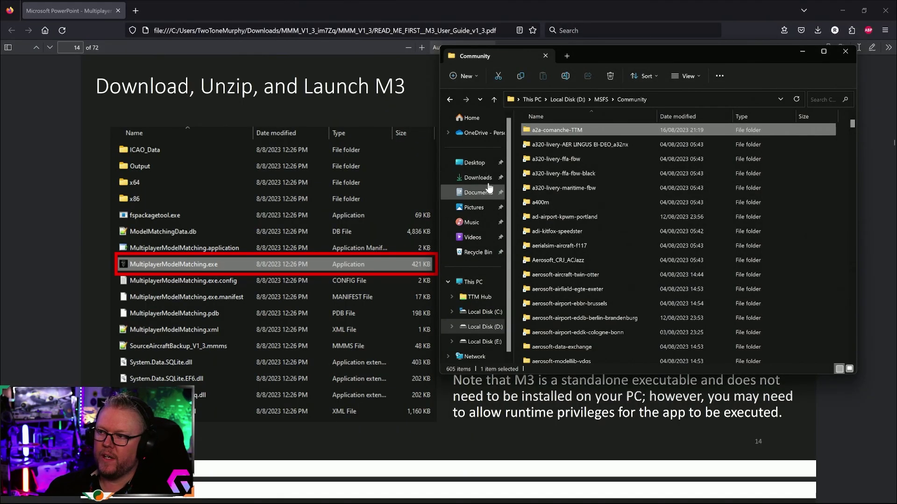
click(478, 178)
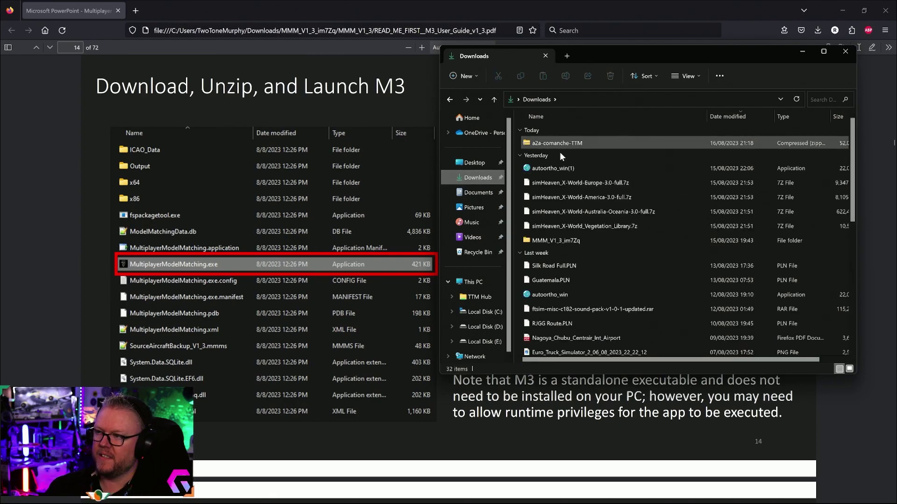
double_click(544, 241)
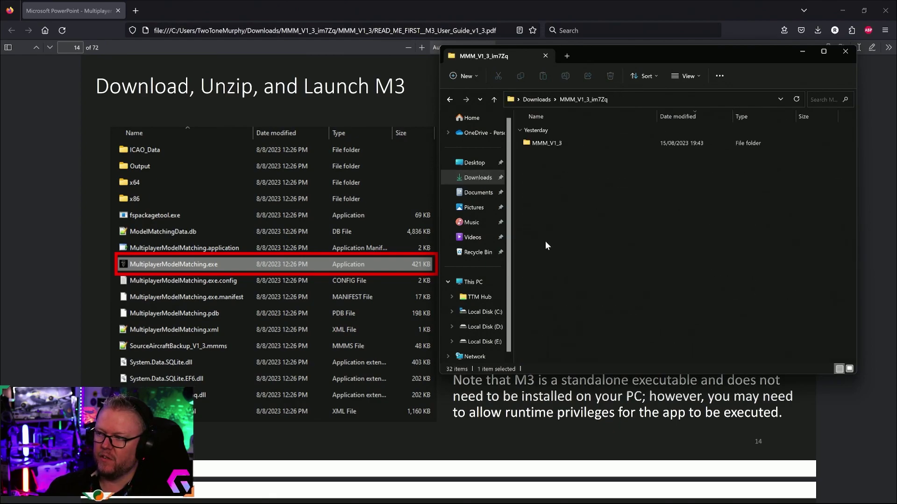
click(545, 144)
click(545, 144)
double_click(551, 143)
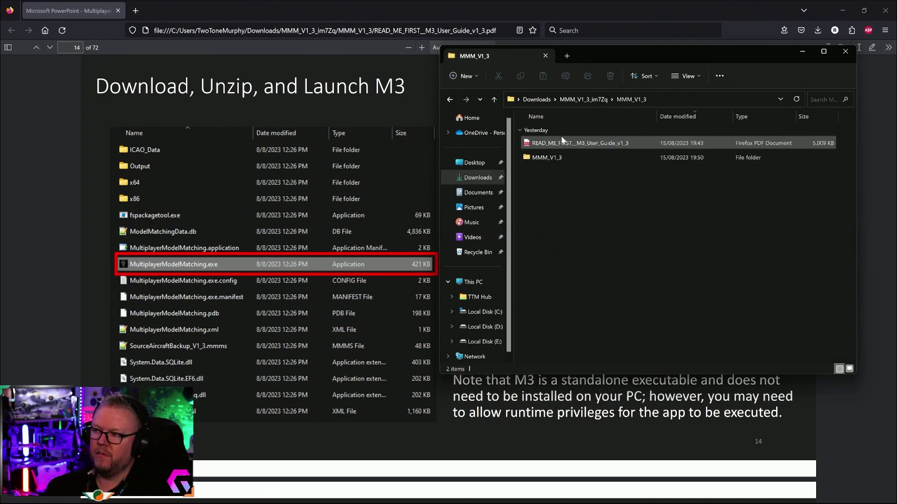
double_click(541, 158)
Reposition the folder window, open the Output folder and view the actions available for the zMMM_MultiplayerModelMatching folder.
drag(573, 51, 338, 7)
scroll(372, 142, down, 1)
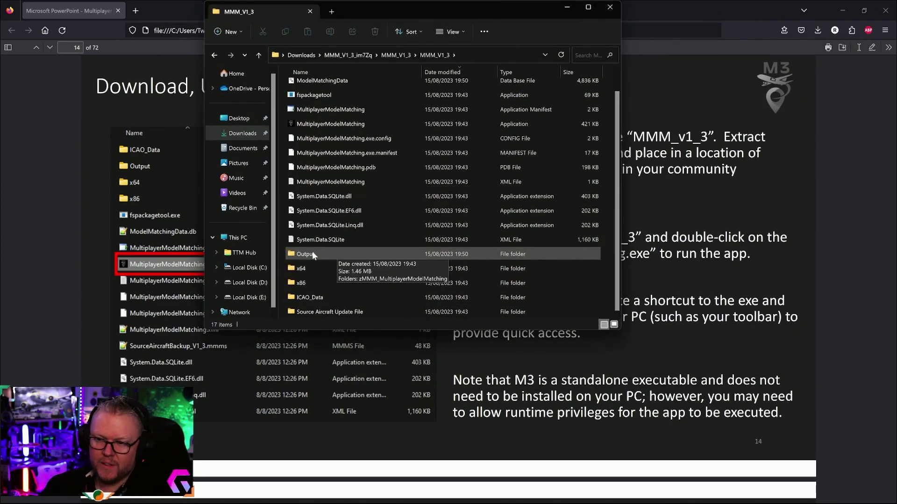
double_click(348, 254)
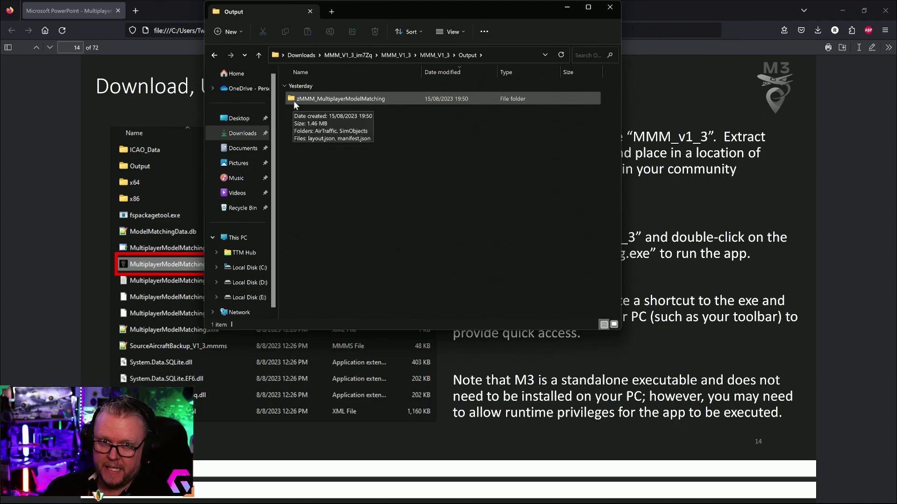
click(317, 99)
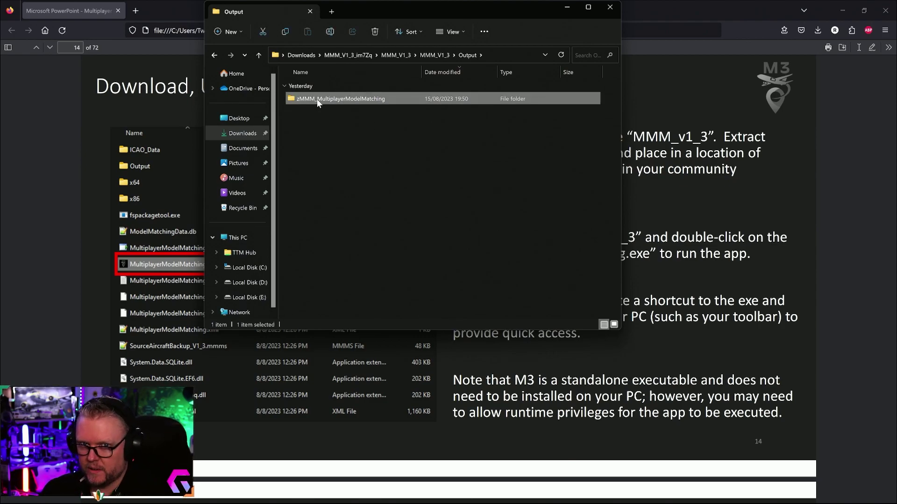
right_click(318, 99)
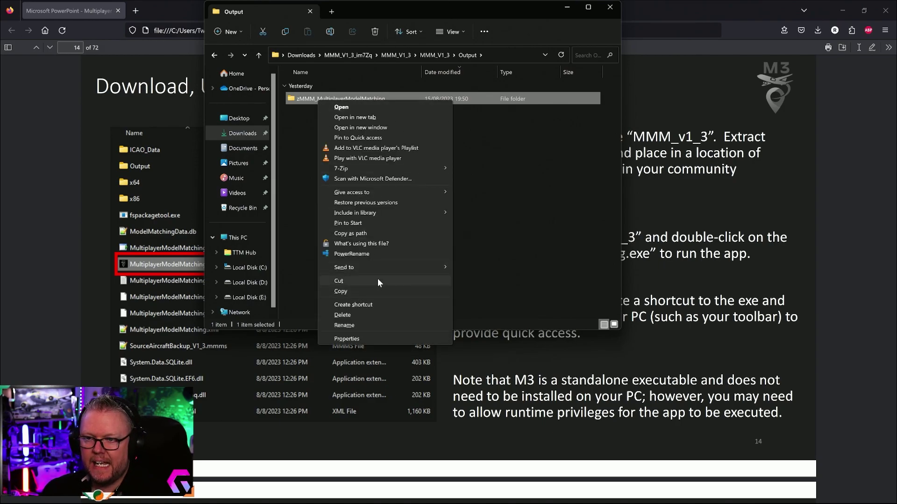
click(512, 225)
Examine the aircraft folders in the Airplanes folder under zMMM_MultiplayerModelMatching's SimObjects, and go back up to SimObjects.
double_click(323, 99)
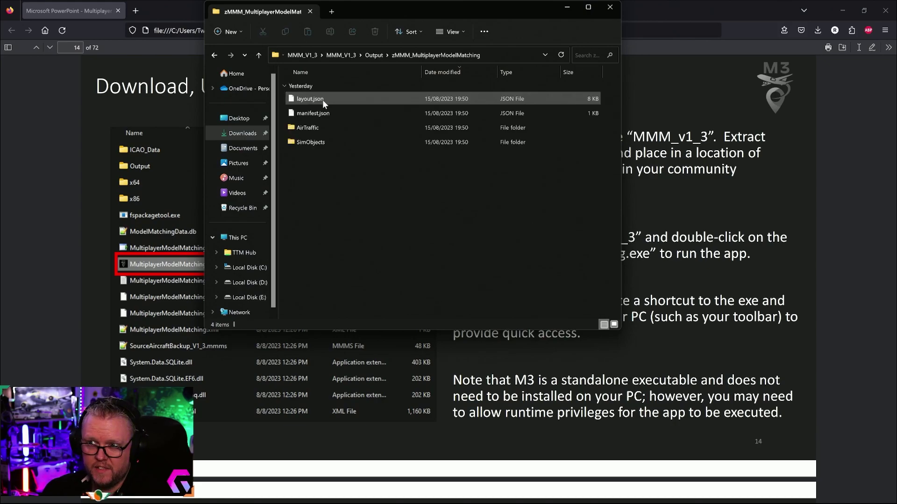
double_click(312, 142)
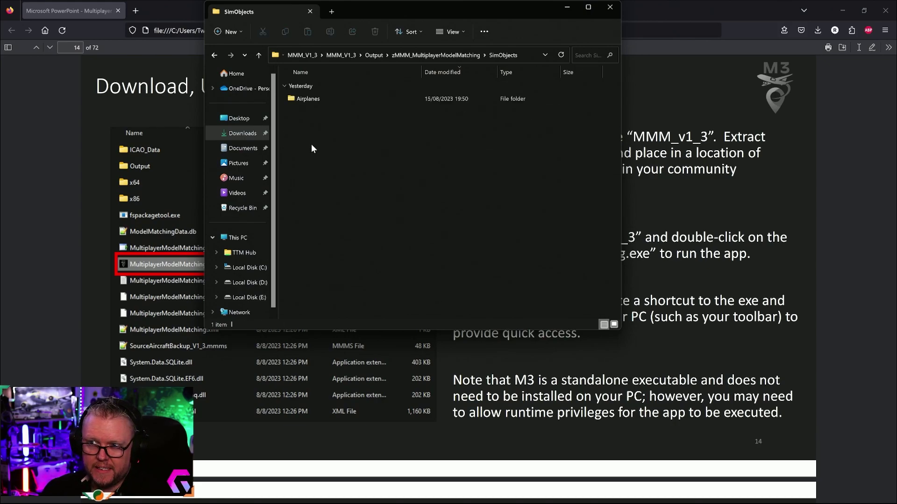
double_click(323, 97)
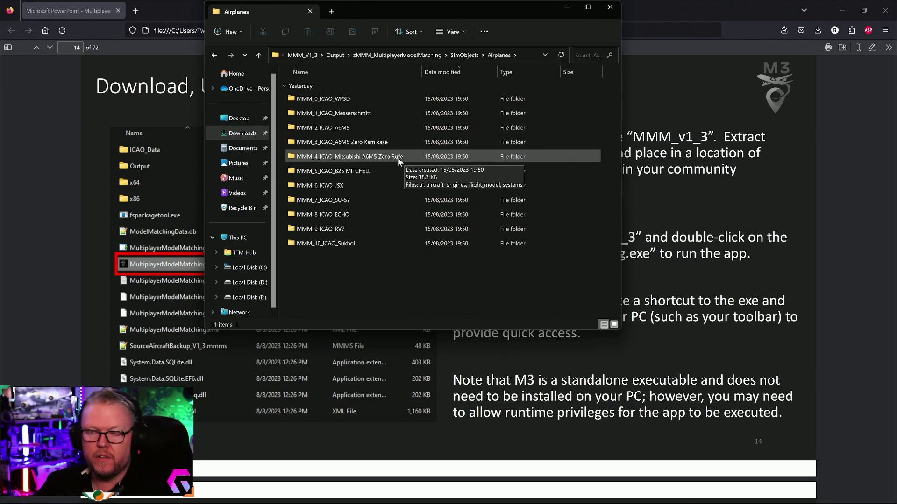
key(alt+Up)
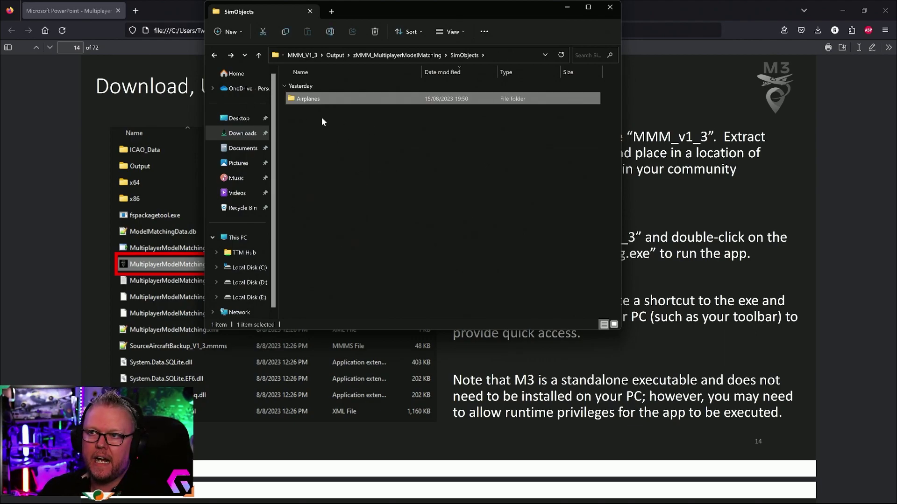